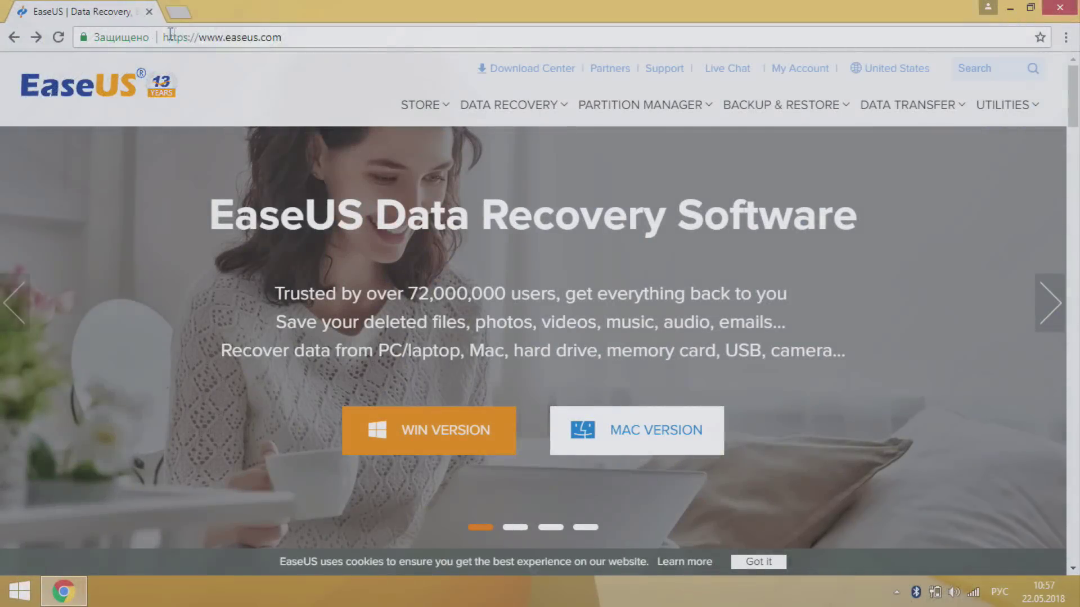
# Go to the EaseUS Download Center from the EaseUS website.
pyautogui.moveTo(171, 33); pyautogui.dragTo(304, 35)
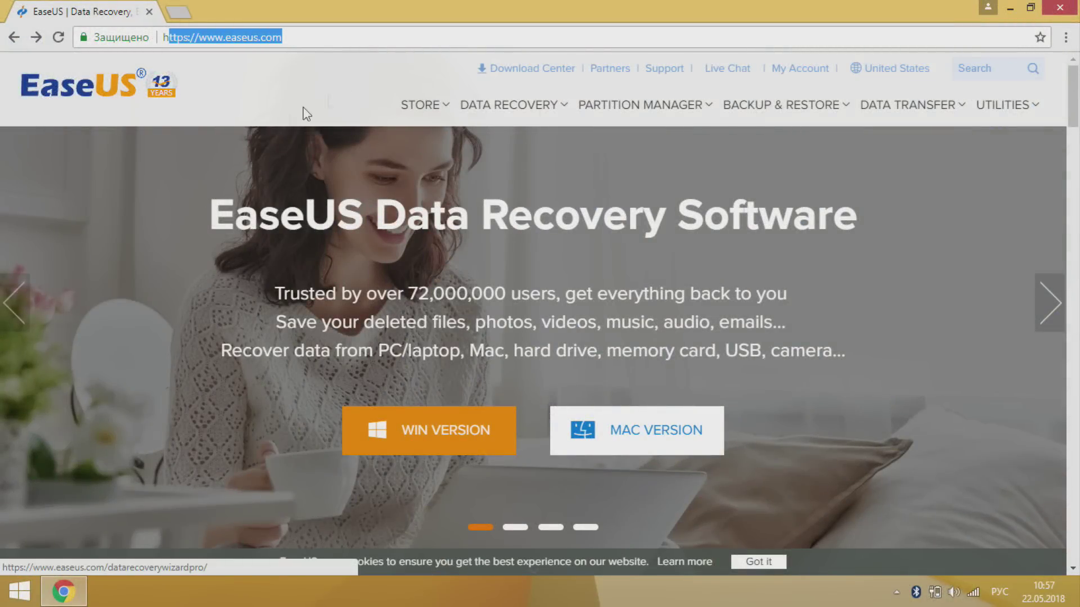
pyautogui.click(543, 71)
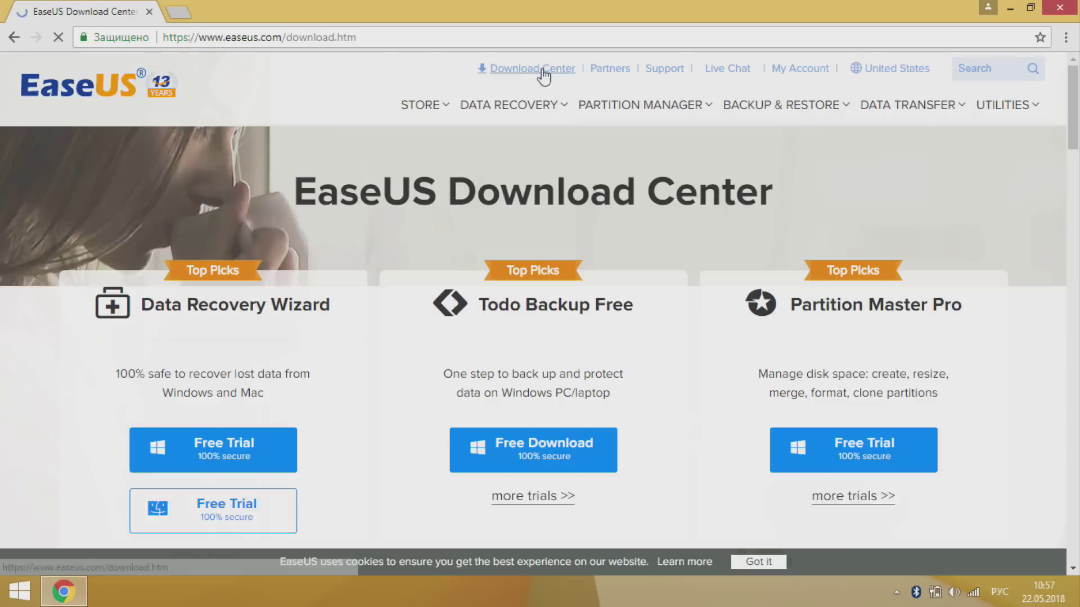
pyautogui.moveTo(403, 110)
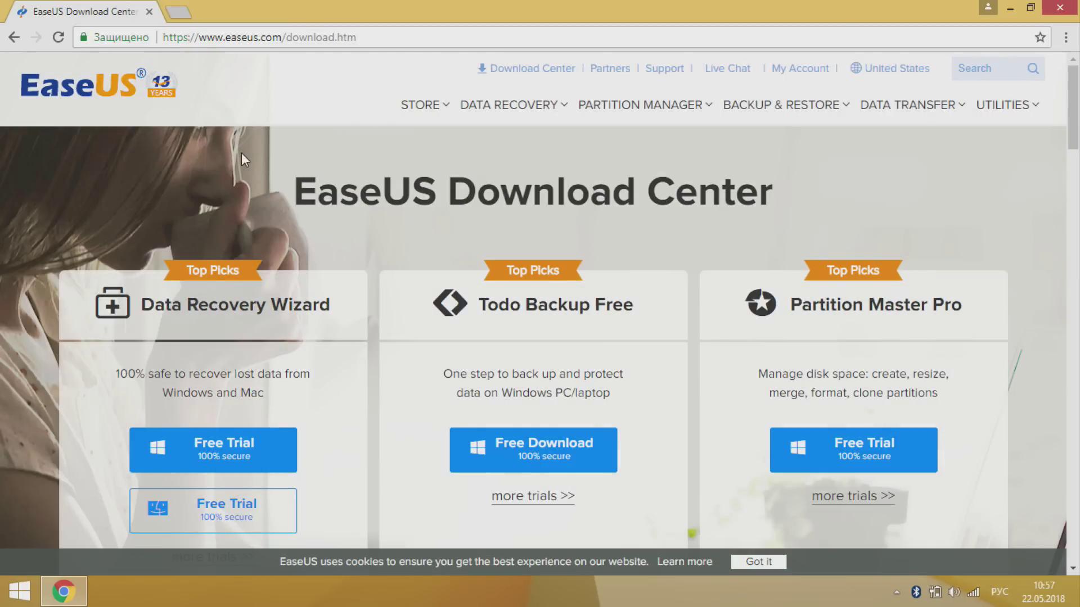
pyautogui.scroll(-2, 323, 163)
# Start the Todo Backup Free download and begin entering an email address in the download form.
pyautogui.moveTo(486, 227); pyautogui.dragTo(696, 229)
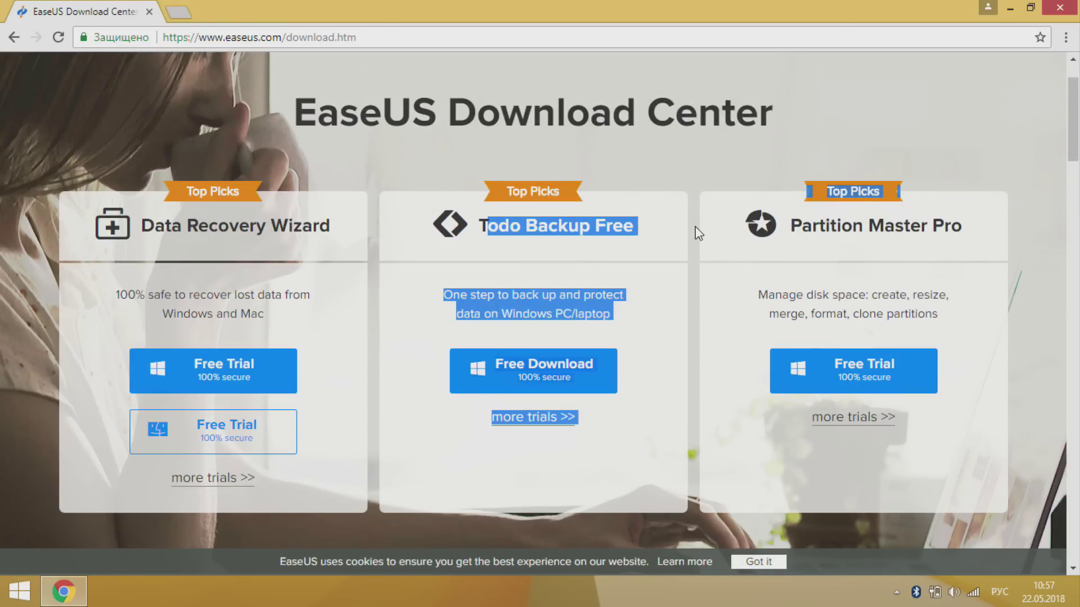
pyautogui.click(656, 240)
pyautogui.click(541, 377)
pyautogui.click(528, 188)
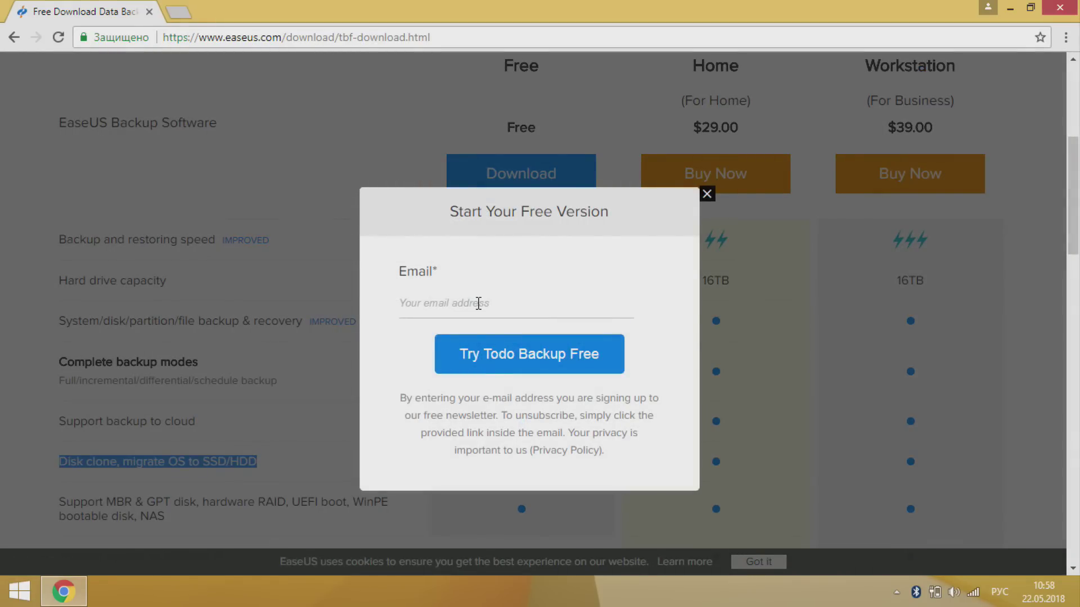
pyautogui.click(478, 304)
pyautogui.hotkey('alt', 'shift')
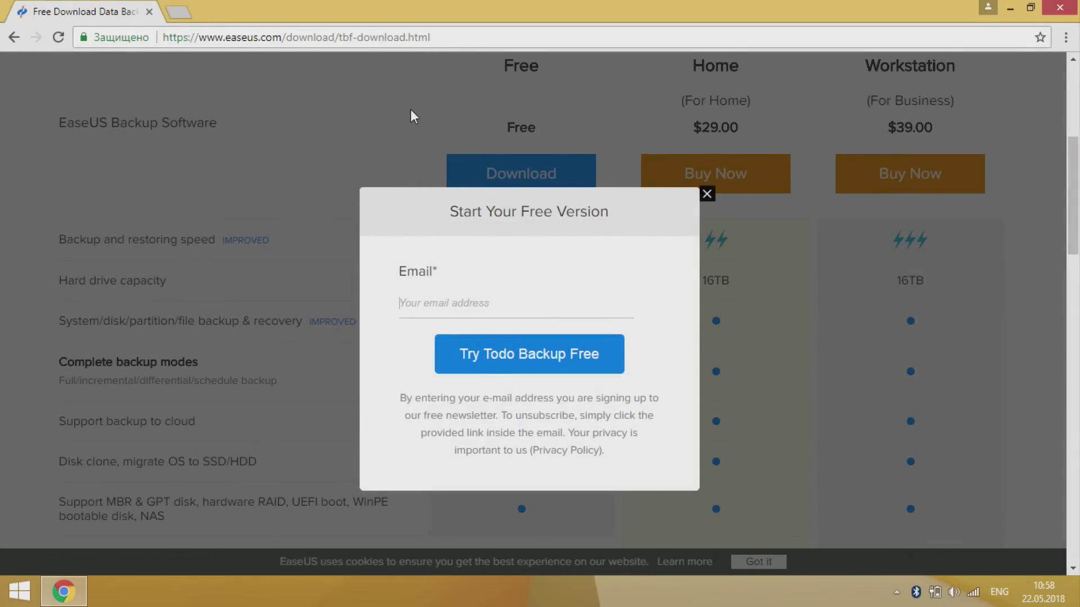
pyautogui.write('ex')
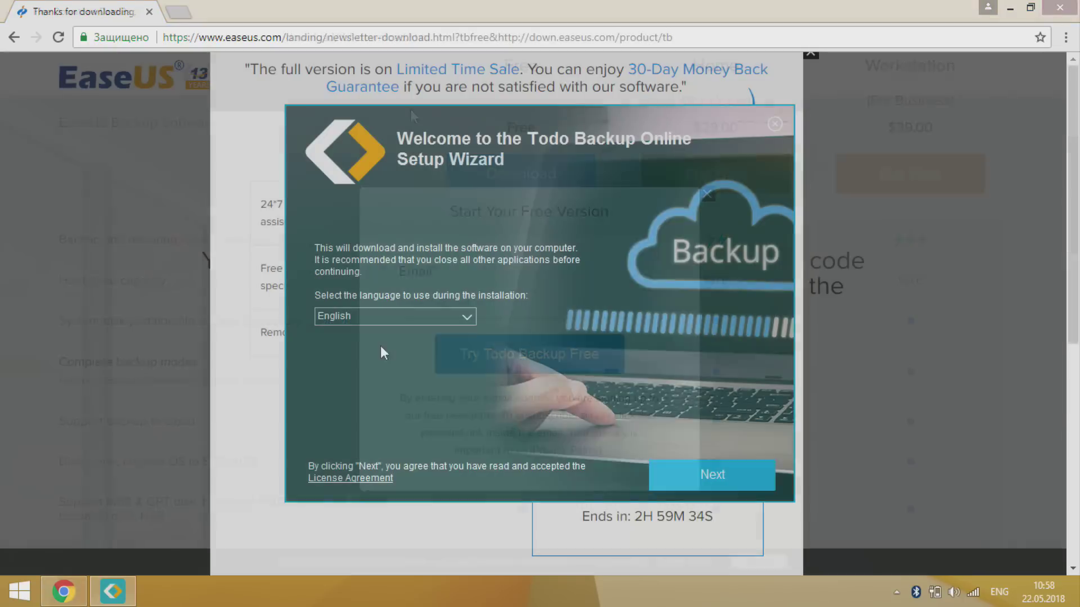
# Install Todo Backup Free 10.6 in the default folder without Opera, then launch it, postponing activation.
pyautogui.click(694, 475)
pyautogui.click(697, 474)
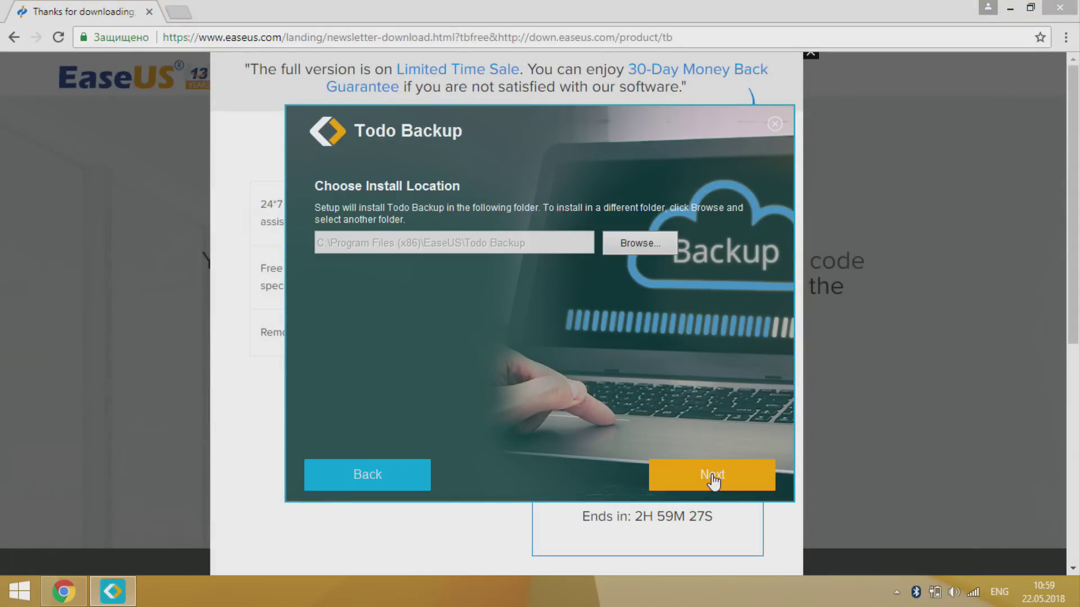
pyautogui.click(707, 471)
pyautogui.click(343, 367)
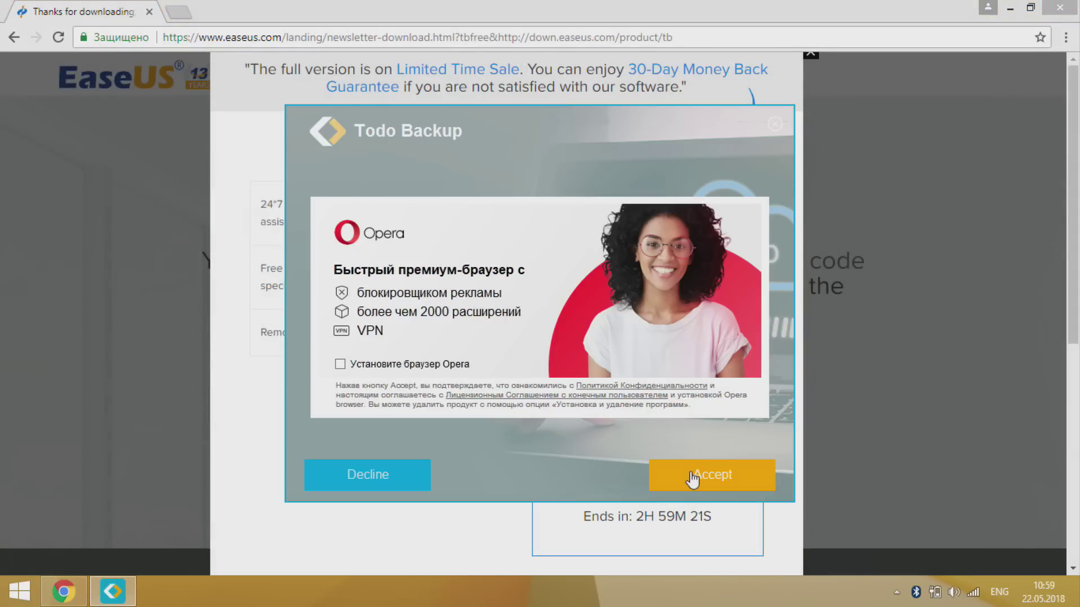
pyautogui.click(698, 474)
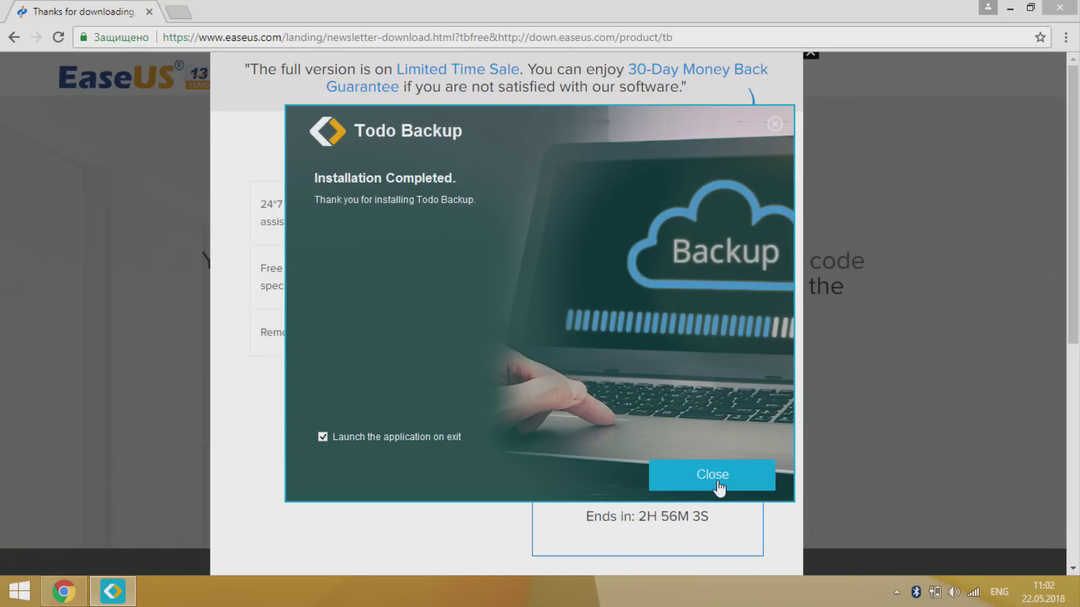
pyautogui.click(647, 480)
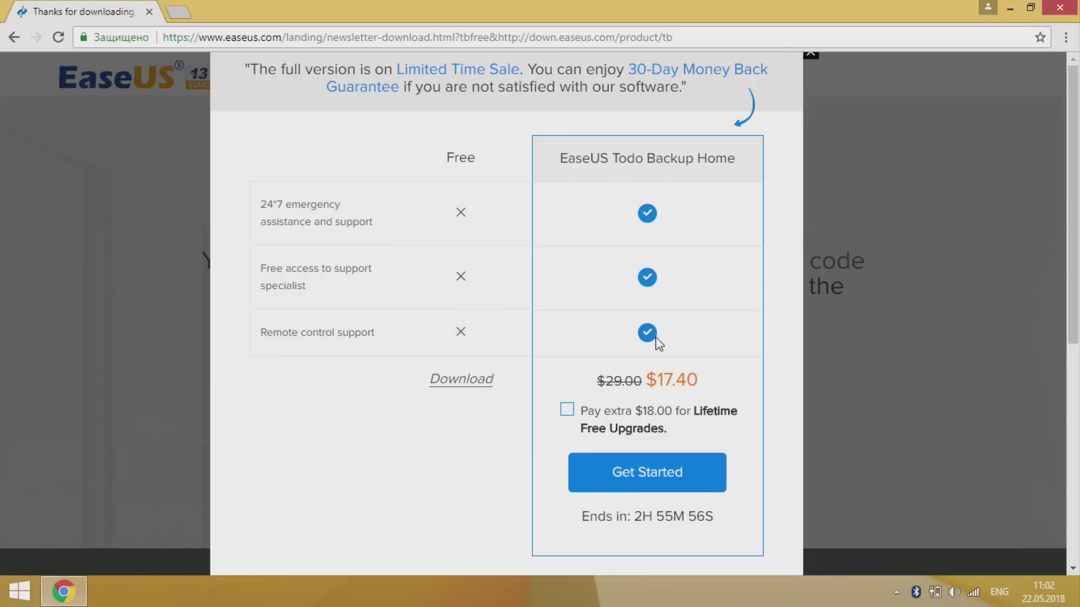
pyautogui.click(734, 541)
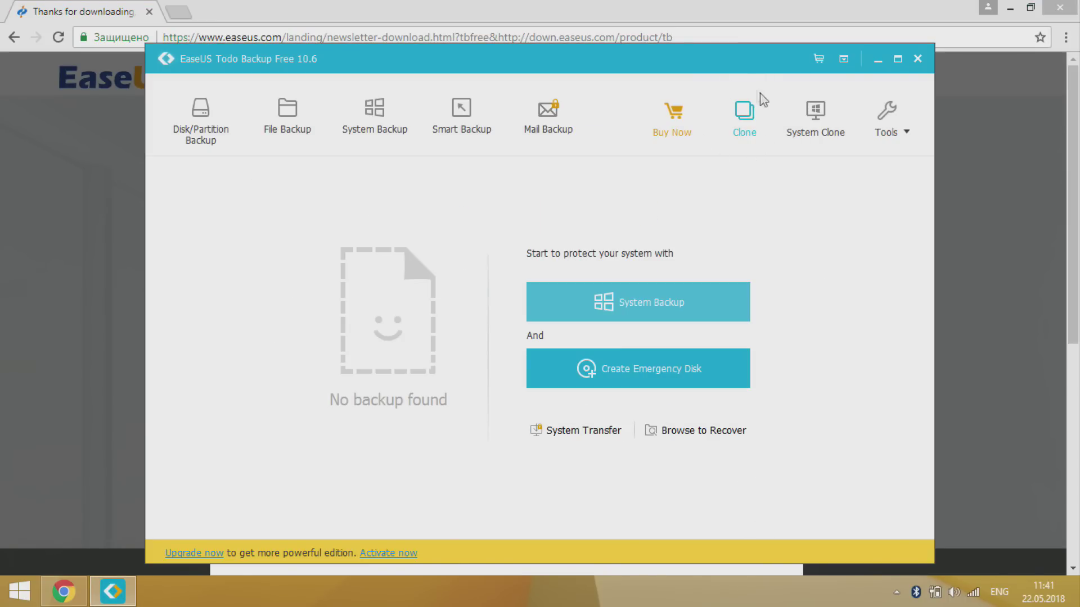
# Start Disk/Partition Clone and select the whole of Hard disk 0 as the source.
pyautogui.click(742, 116)
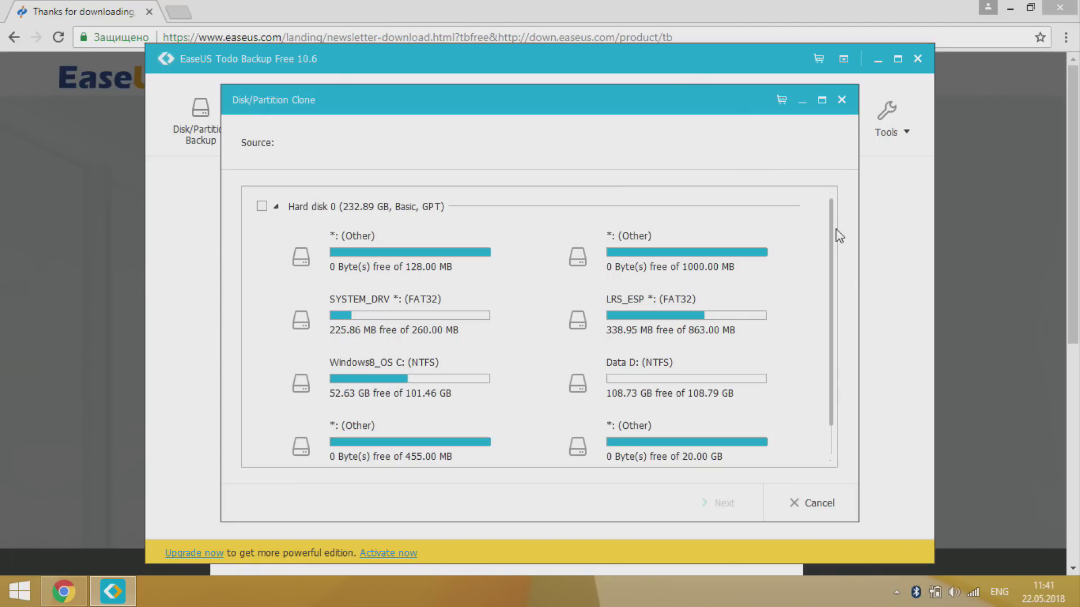
pyautogui.scroll(-1, 831, 259)
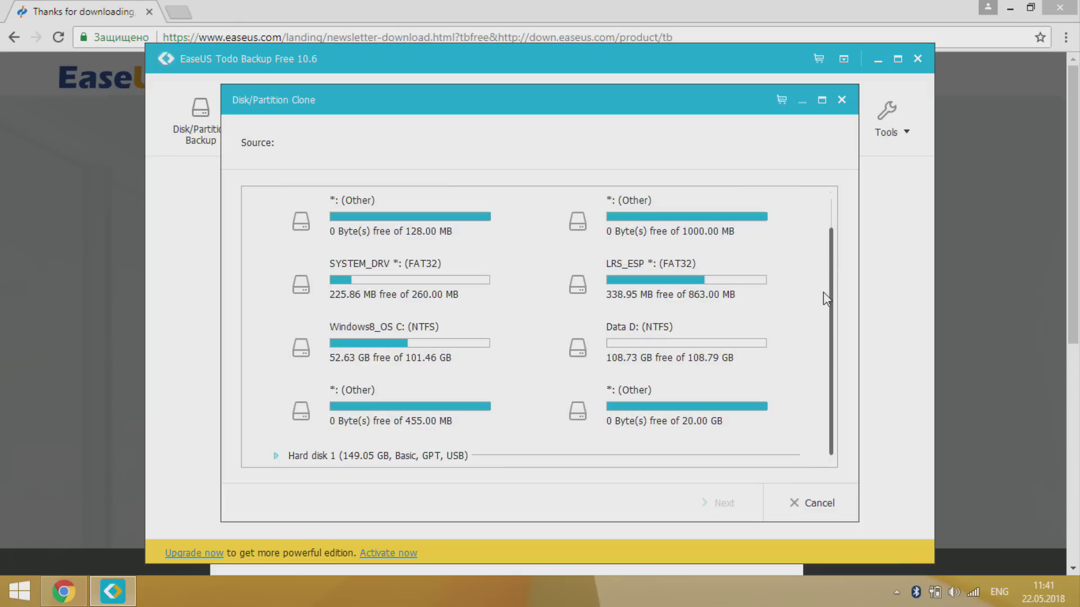
pyautogui.scroll(1, 819, 215)
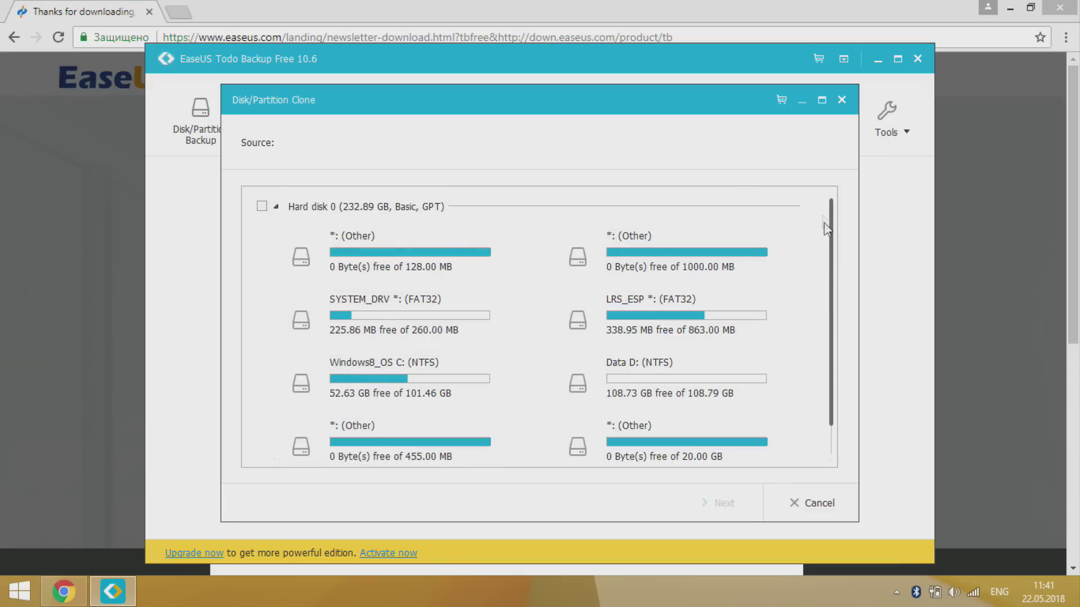
pyautogui.scroll(-1, 826, 236)
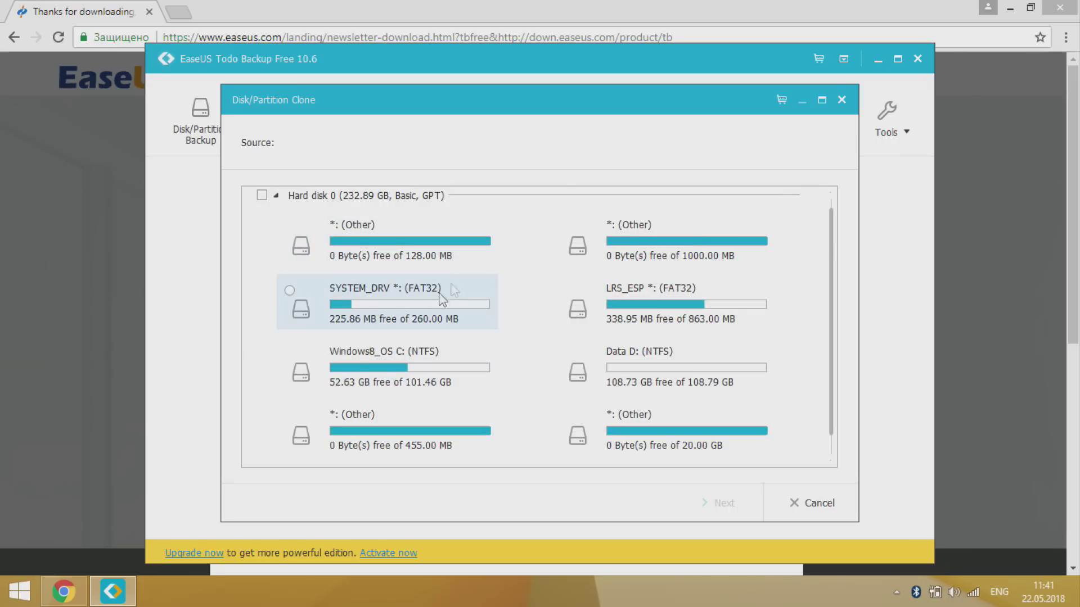
pyautogui.click(286, 234)
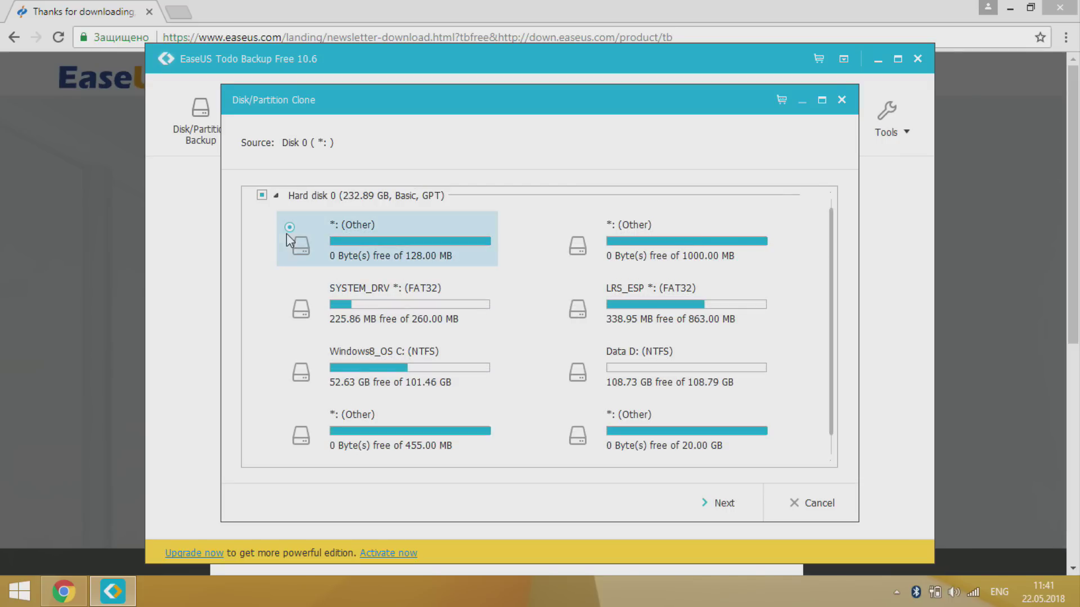
pyautogui.click(287, 301)
pyautogui.click(564, 291)
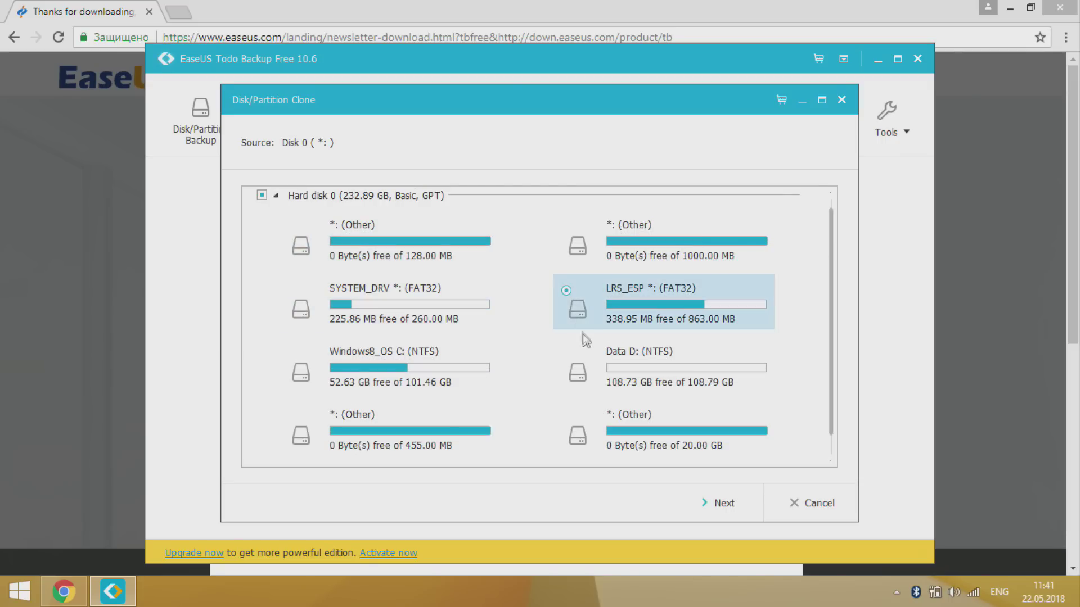
pyautogui.click(586, 344)
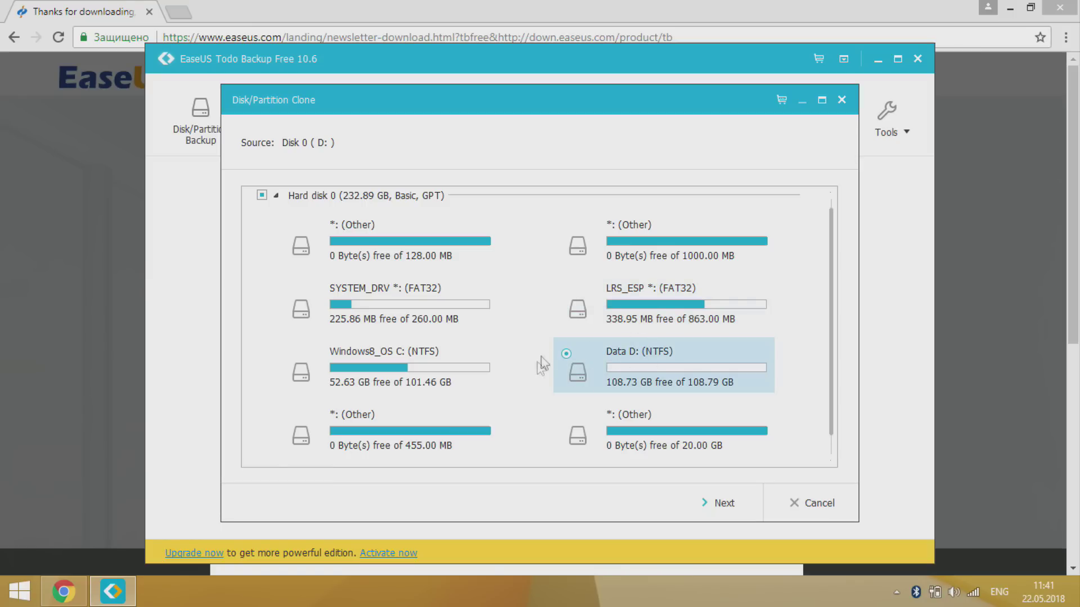
pyautogui.click(302, 365)
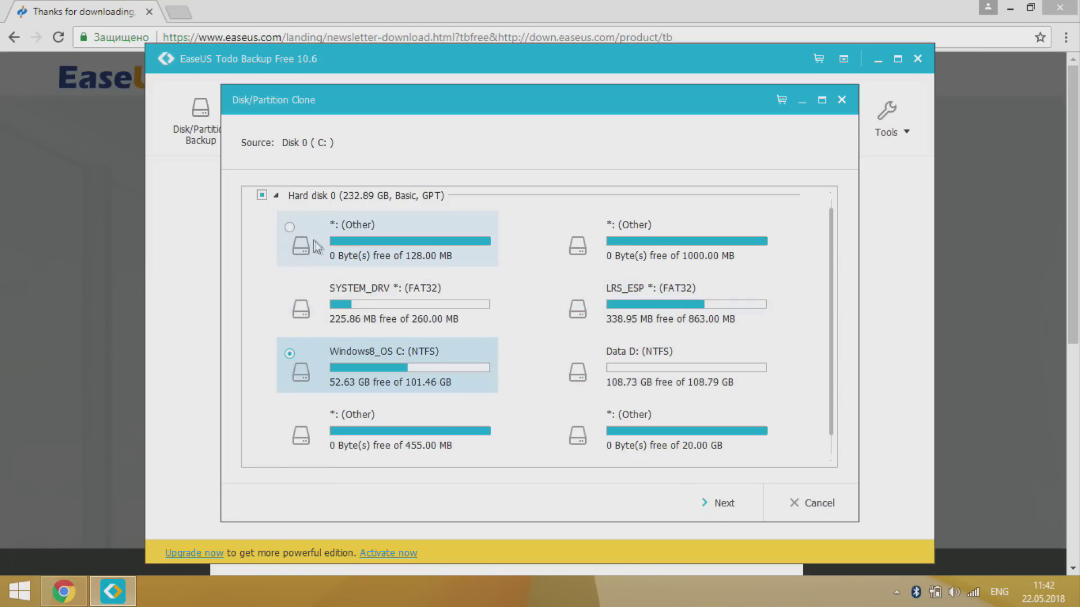
pyautogui.click(261, 196)
pyautogui.click(261, 196)
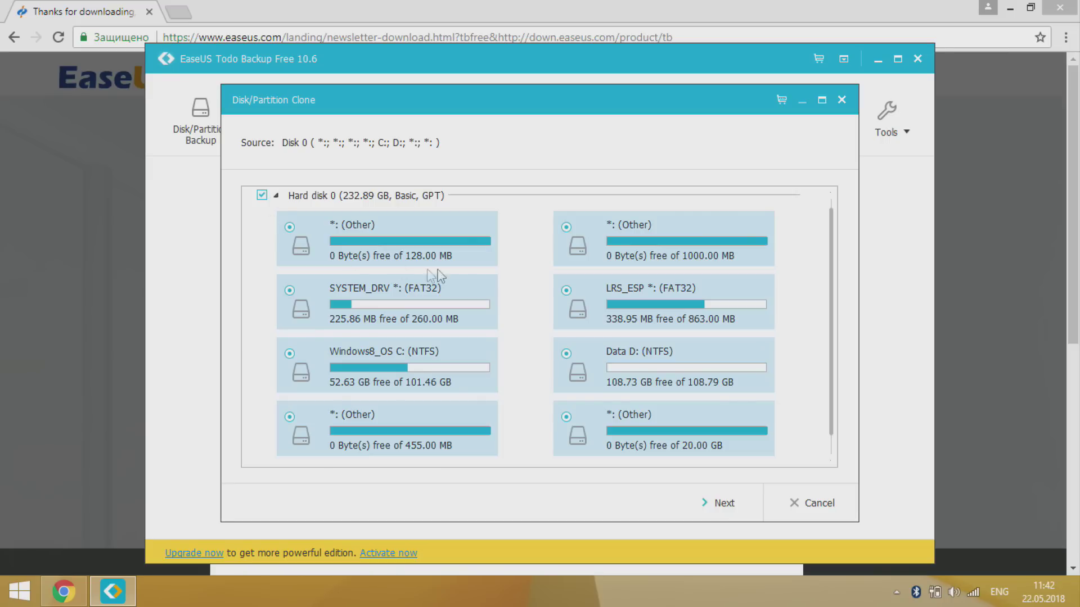
# Choose the 149.05 GB USB Hard disk 1 as the target and view the layout summary.
pyautogui.scroll(-1, 468, 274)
pyautogui.scroll(2, 467, 274)
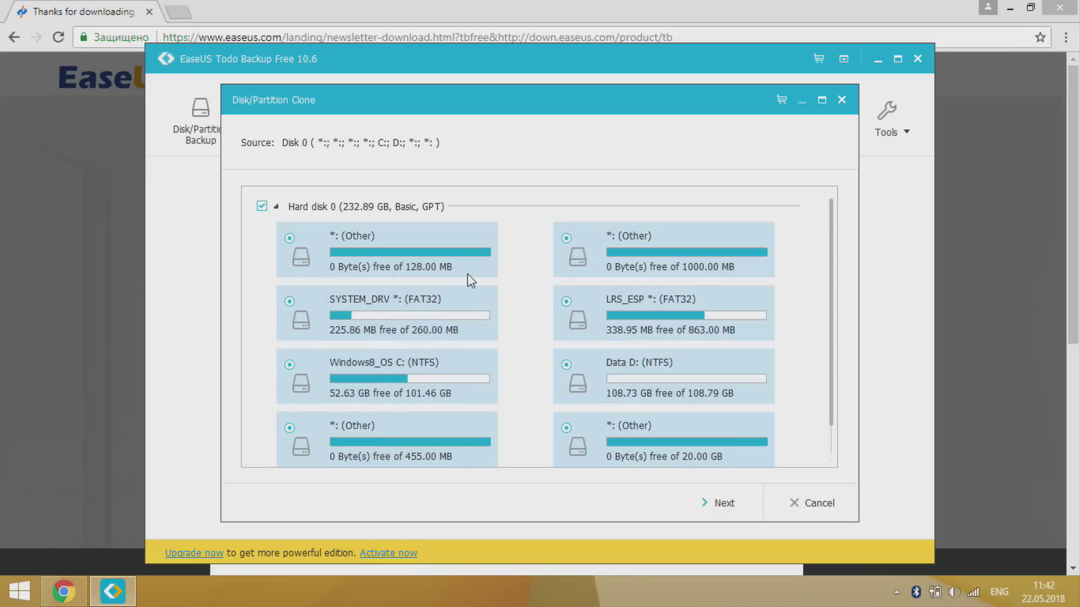
pyautogui.click(723, 502)
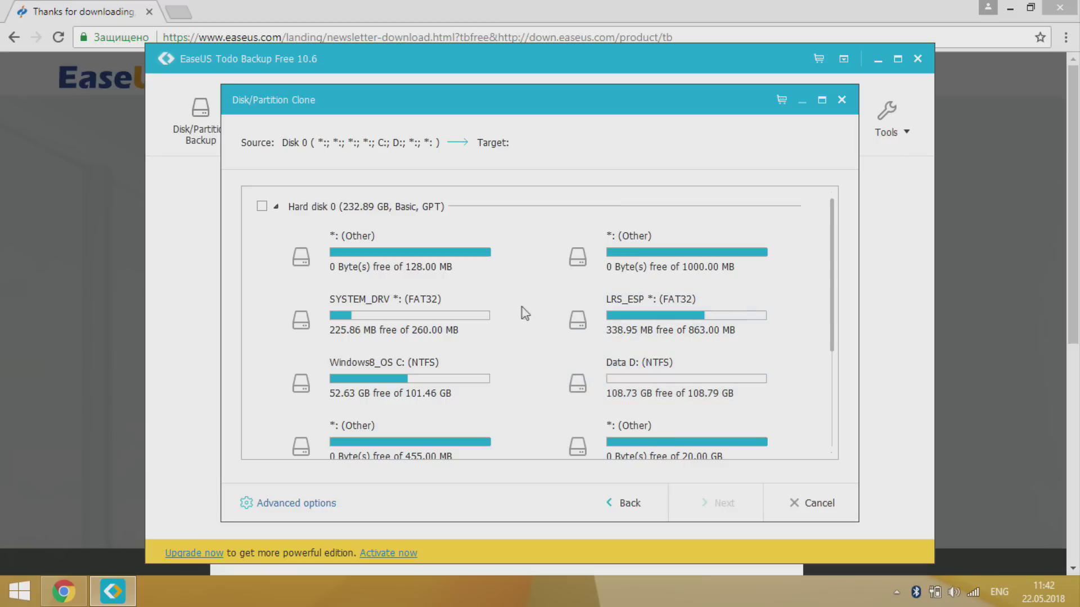
pyautogui.click(276, 206)
pyautogui.click(306, 278)
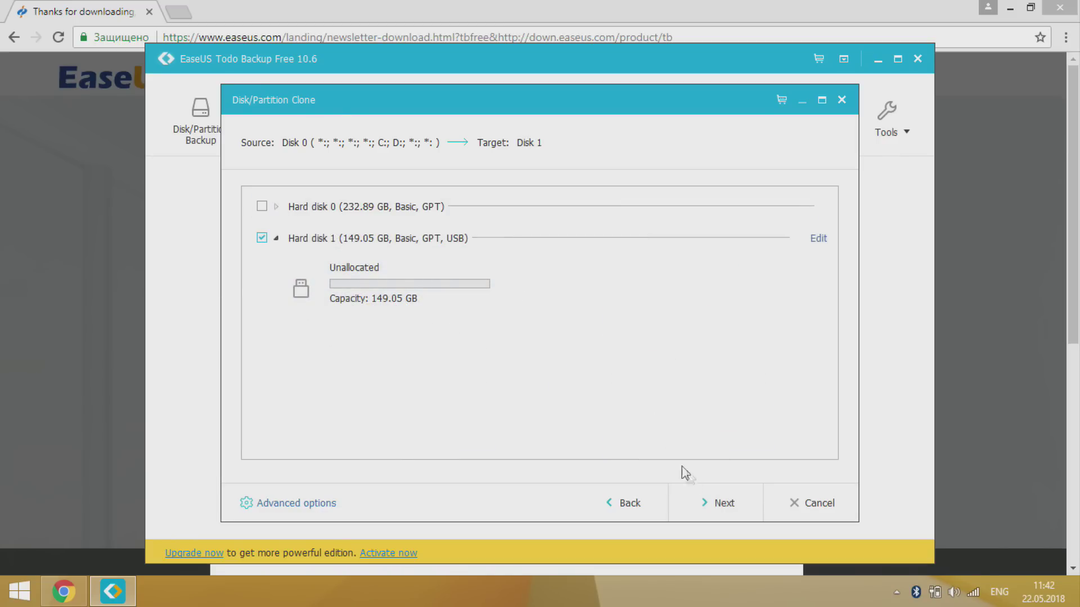
pyautogui.click(718, 506)
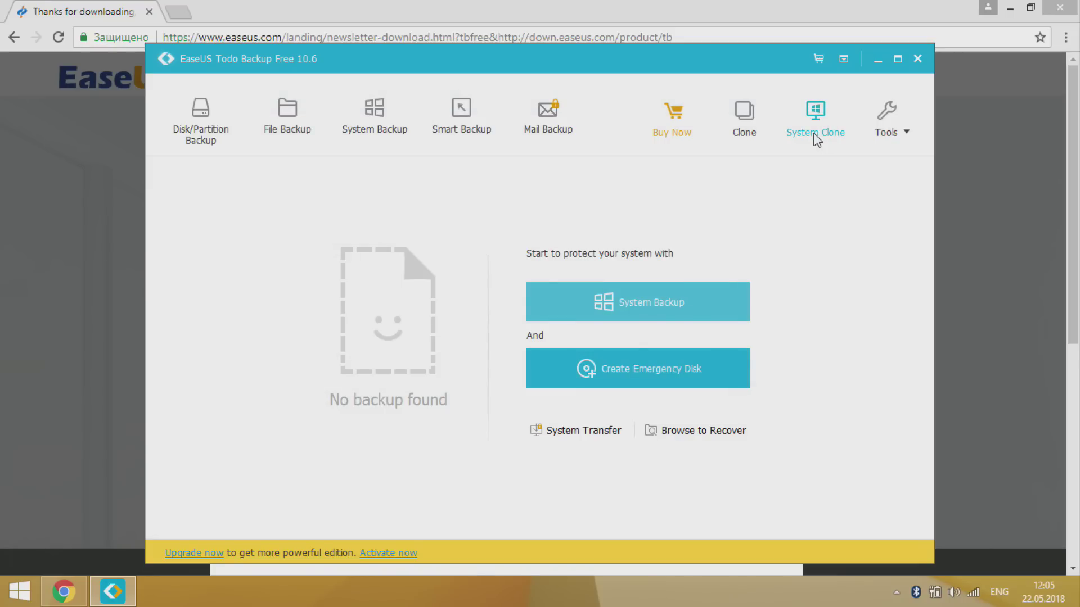
# Run System Clone of Windows 8.1 onto the 149.05 GB USB Hard disk 1.
pyautogui.click(816, 132)
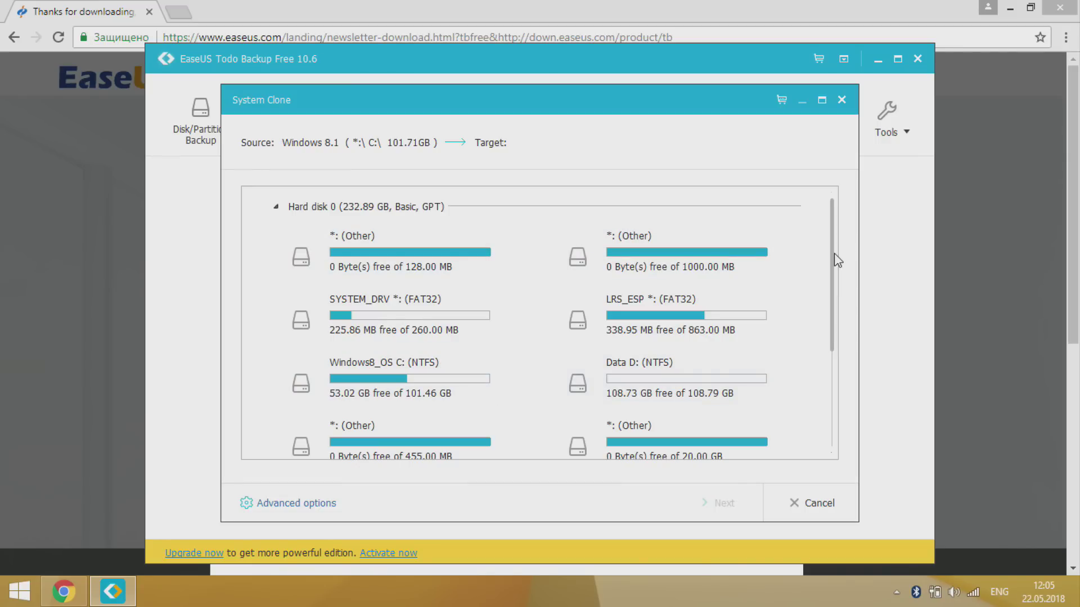
pyautogui.scroll(-5, 835, 253)
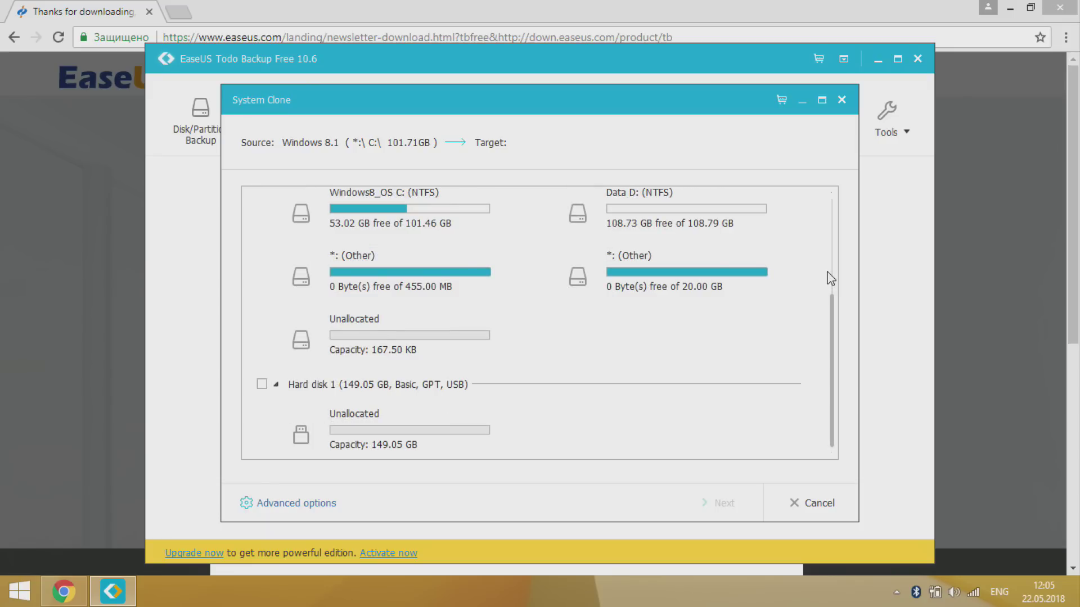
pyautogui.scroll(5, 714, 316)
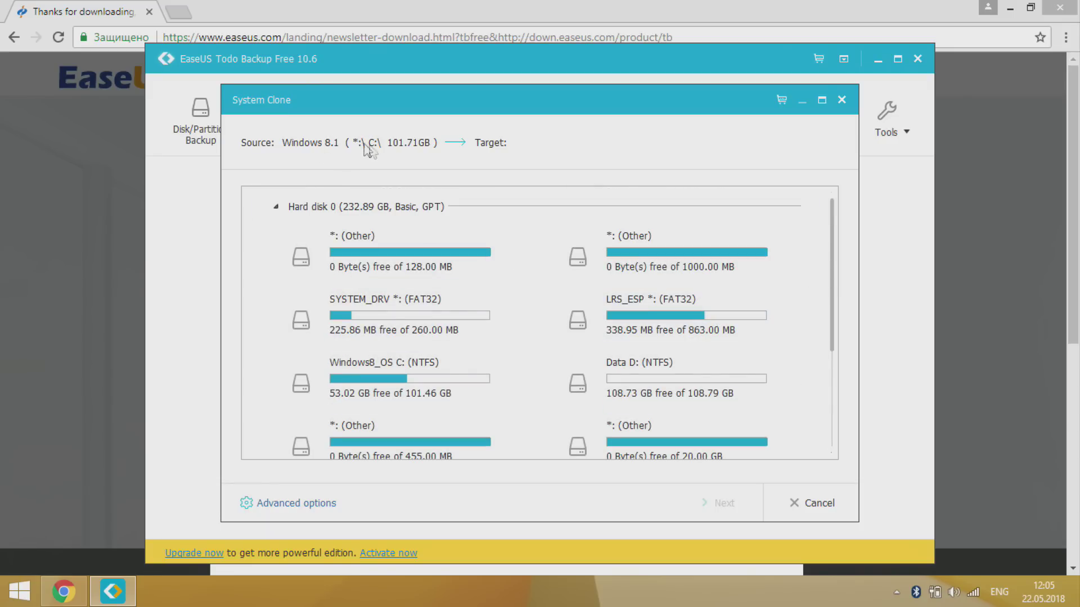
pyautogui.click(276, 206)
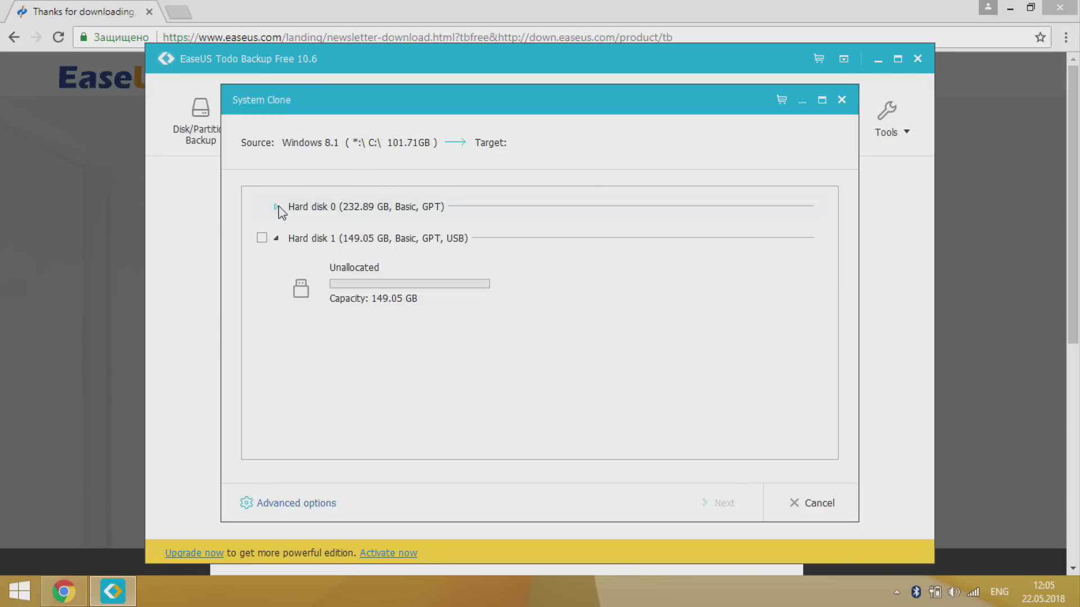
pyautogui.click(262, 238)
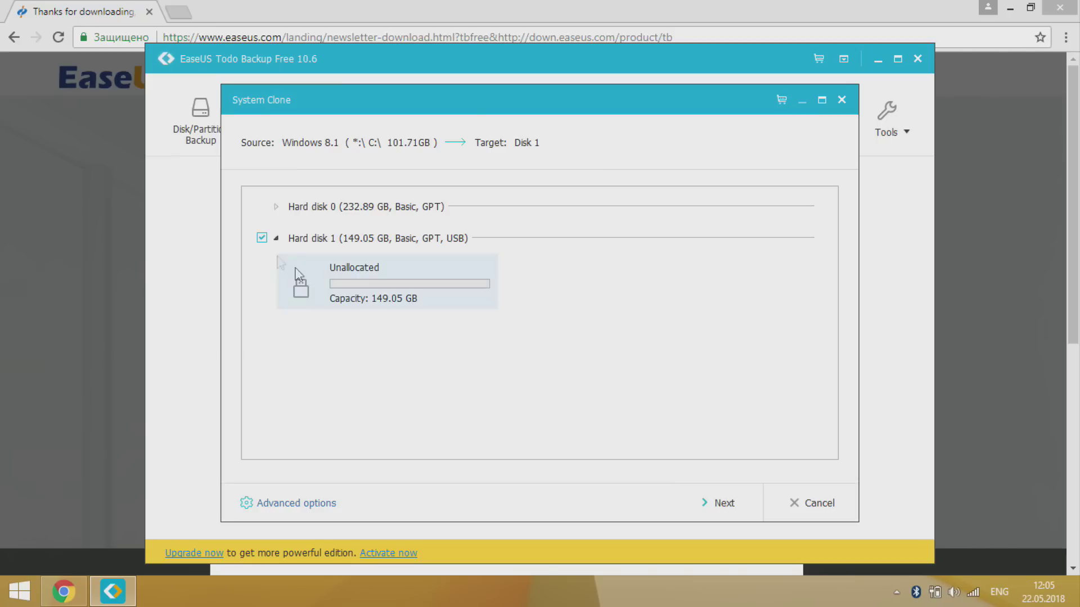
pyautogui.click(713, 500)
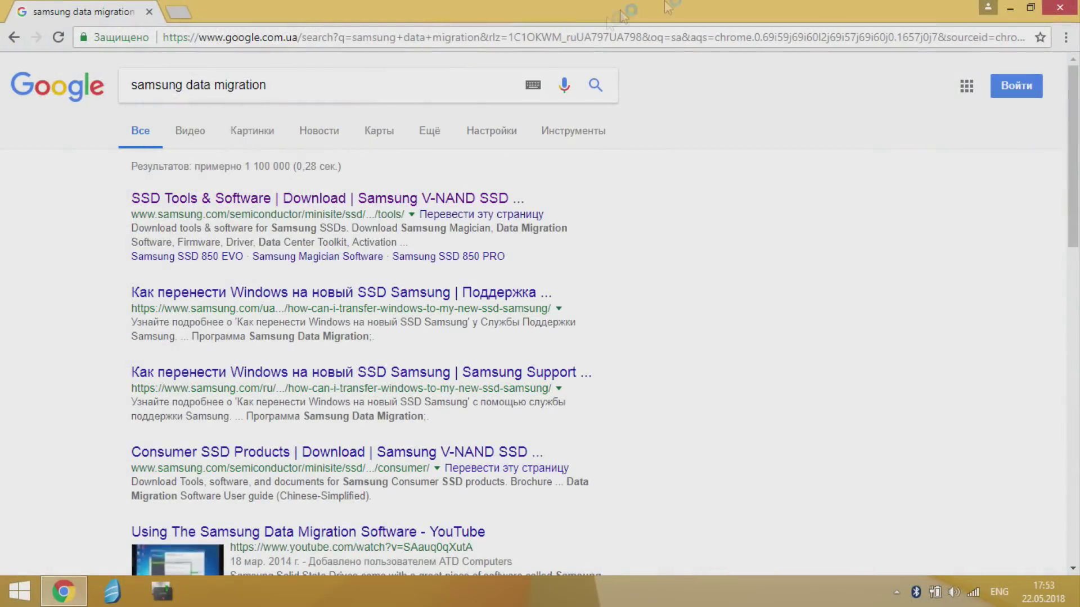
# Download the Consumer SSD Data Migration Software installer from Samsung's tools page.
pyautogui.click(270, 203)
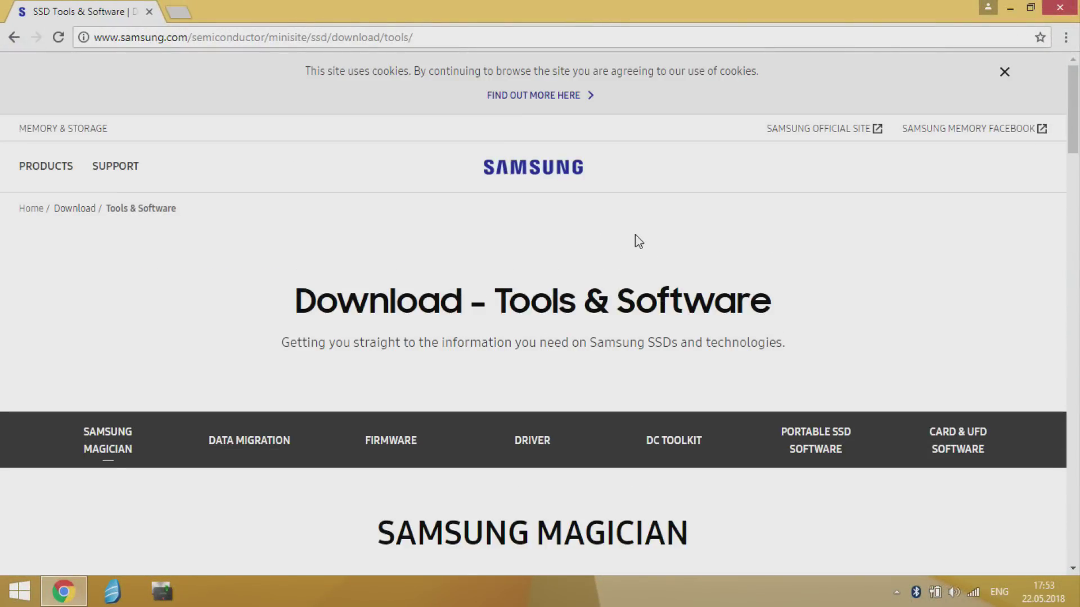
pyautogui.scroll(-10, 564, 330)
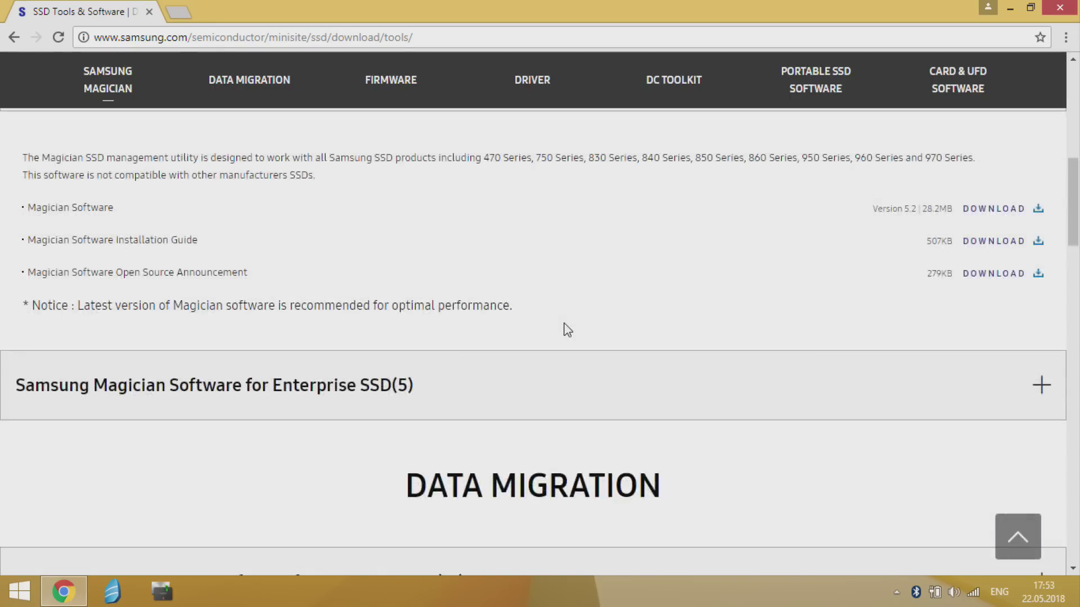
pyautogui.scroll(-5, 567, 330)
pyautogui.tripleClick(777, 185)
pyautogui.click(777, 186)
pyautogui.click(1038, 272)
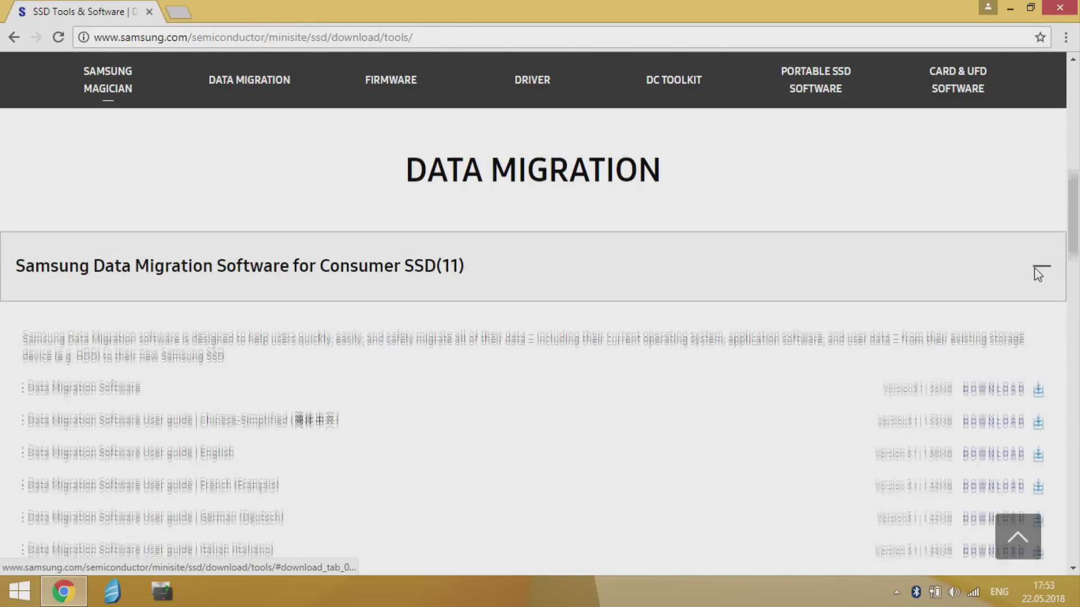
pyautogui.scroll(-4, 876, 242)
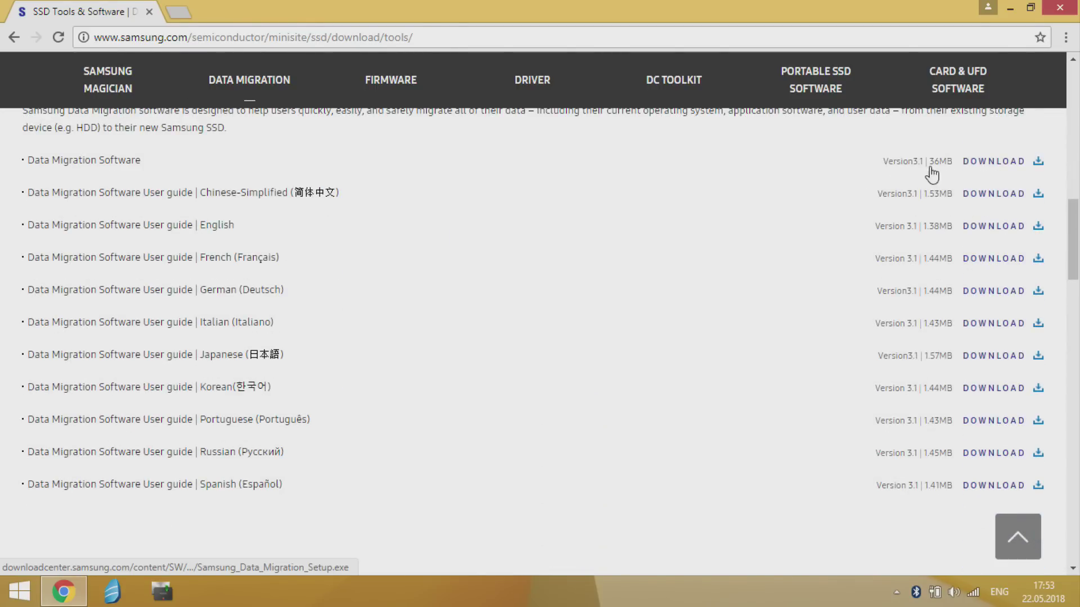
pyautogui.click(1010, 162)
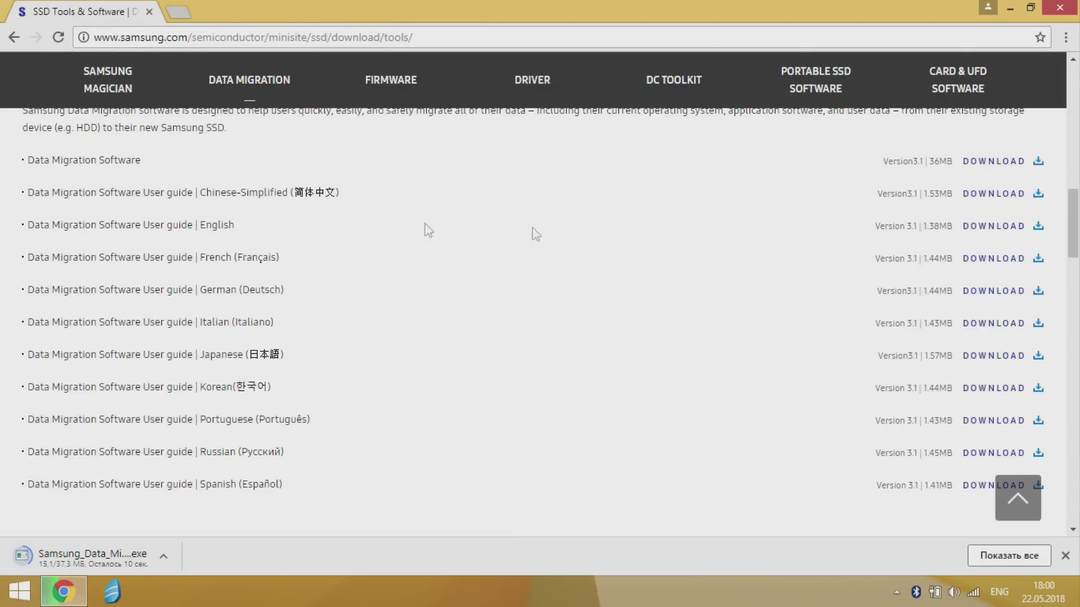
# Open the English Data Migration user guide PDF and scroll through it.
pyautogui.click(1013, 227)
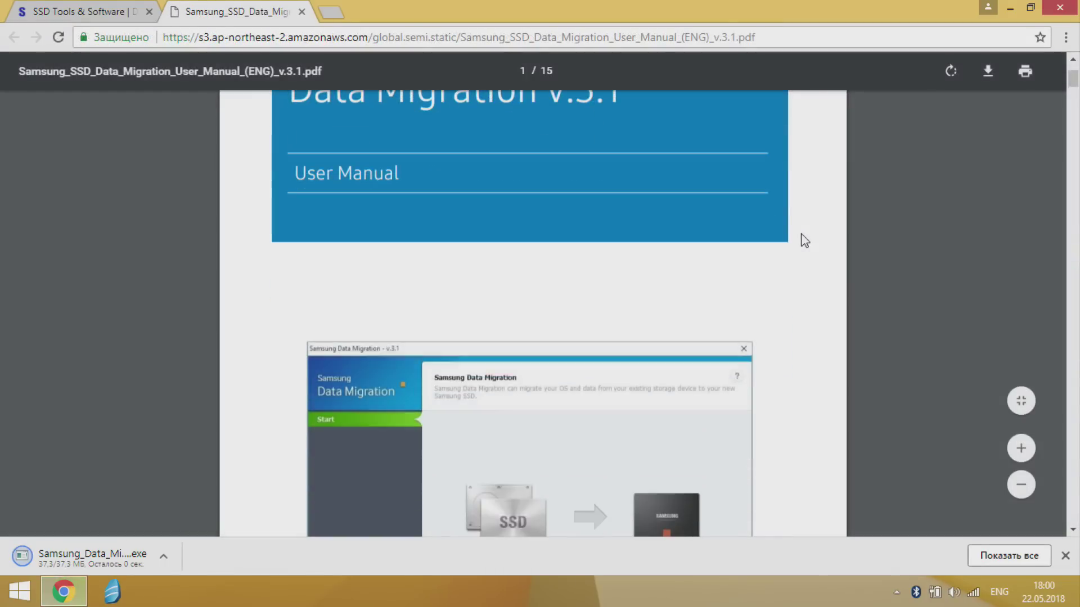
pyautogui.scroll(-3, 803, 239)
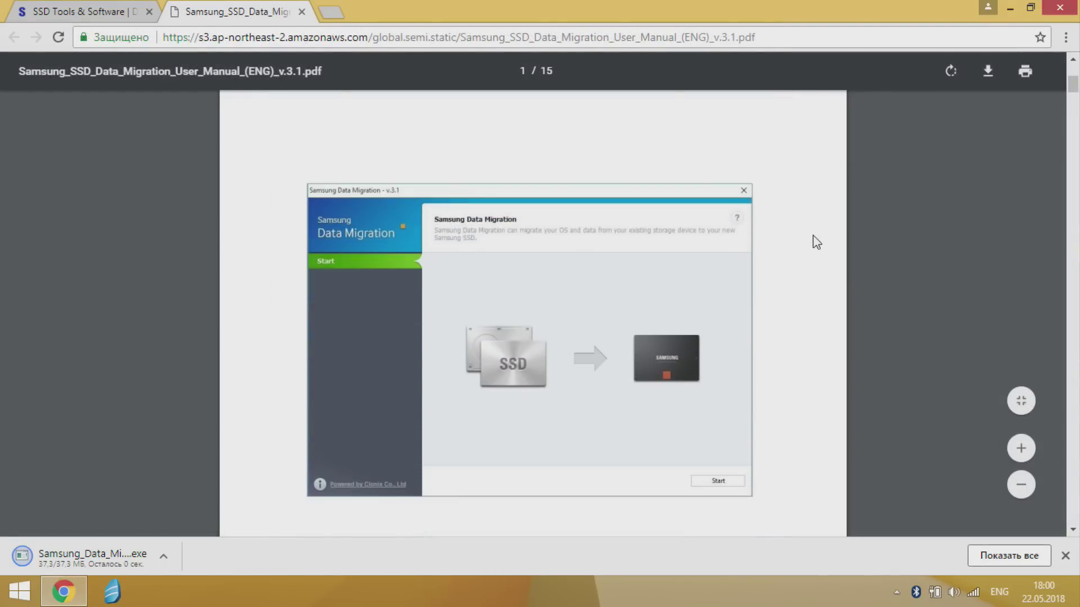
pyautogui.scroll(-3, 816, 242)
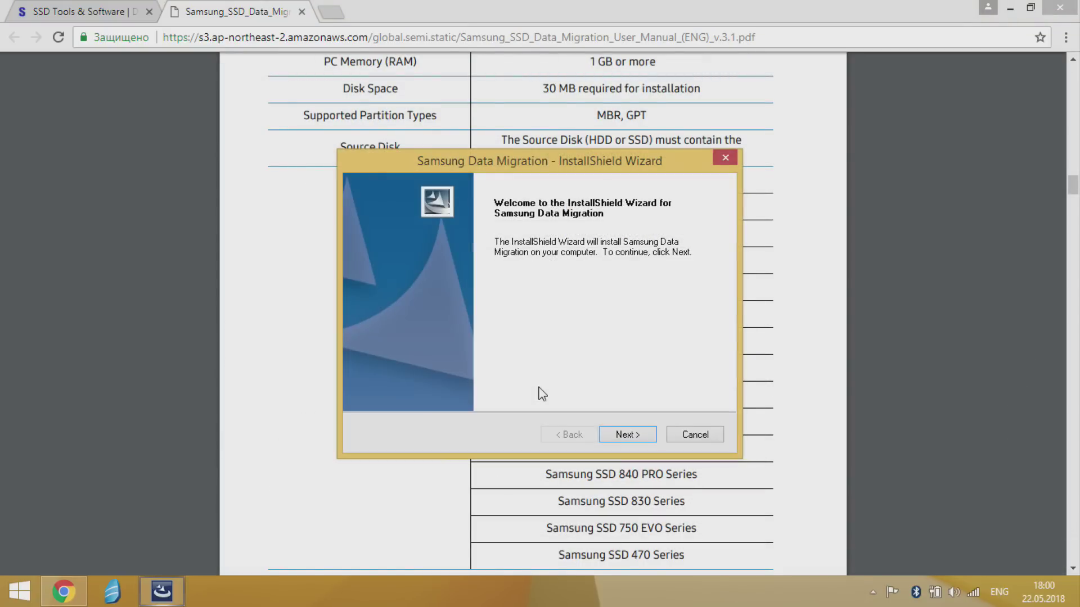
# Install Samsung Data Migration, accepting the licence, and launch it.
pyautogui.click(608, 432)
pyautogui.click(388, 375)
pyautogui.click(627, 435)
pyautogui.click(627, 436)
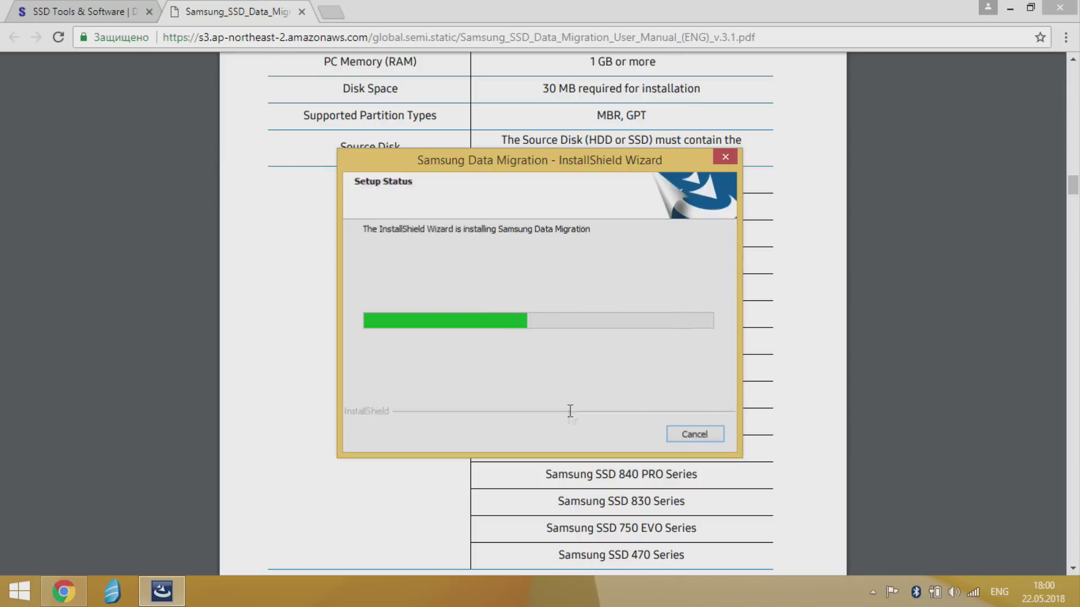
pyautogui.click(628, 435)
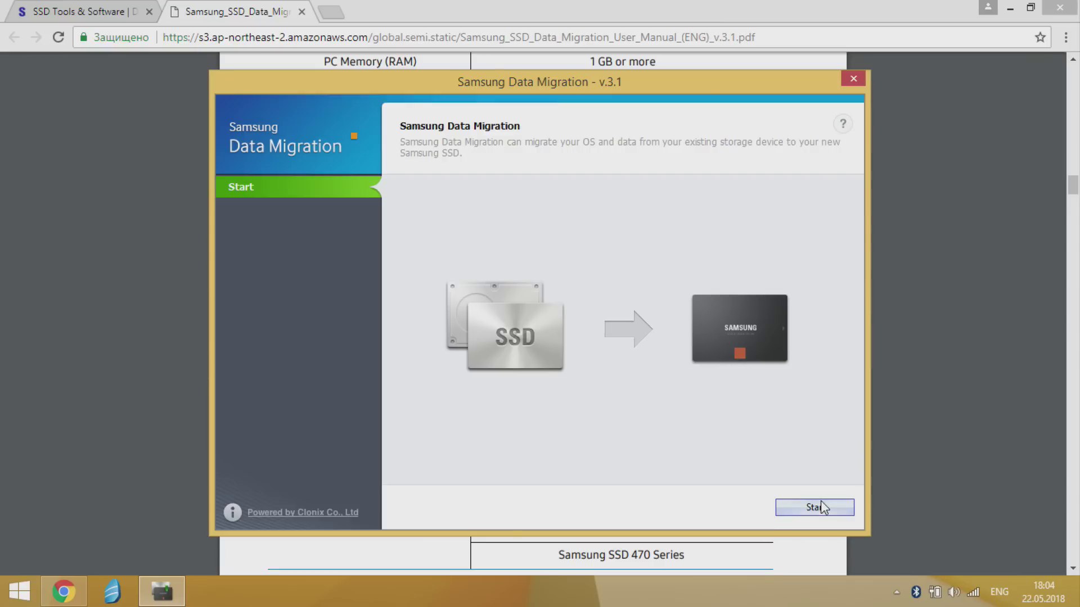
# Add a D: partition to the target SSD and enlarge C: to 133,6G.
pyautogui.click(821, 506)
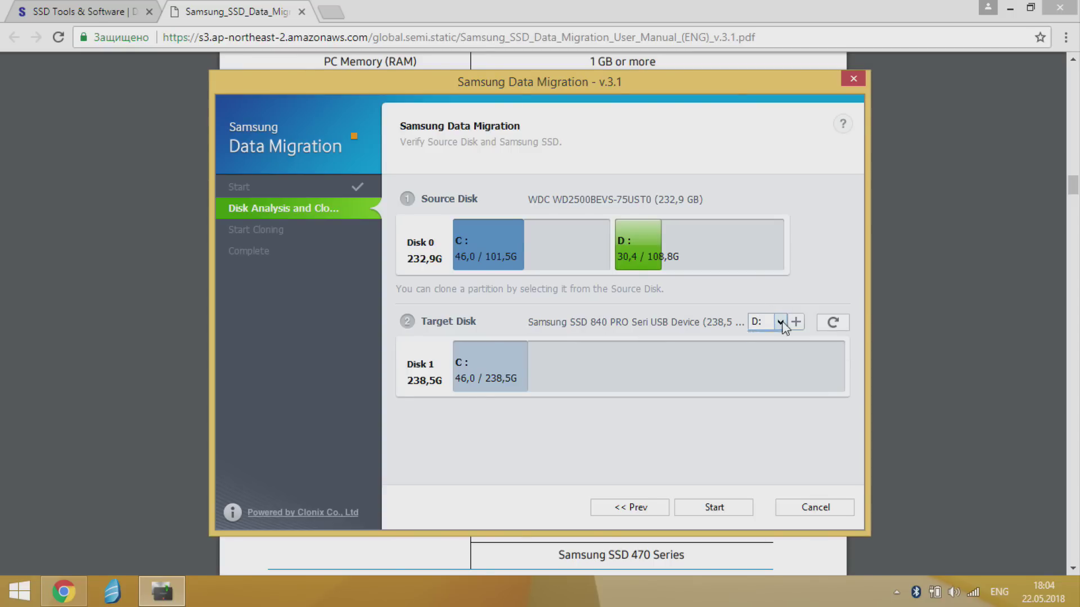
pyautogui.click(768, 335)
pyautogui.click(796, 323)
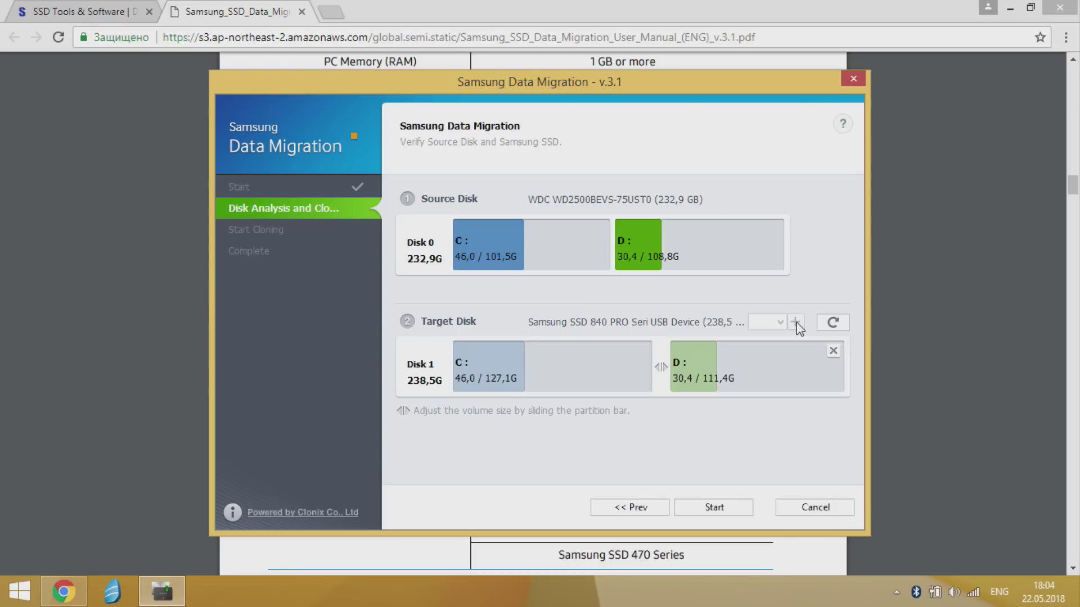
pyautogui.moveTo(661, 367)
pyautogui.mouseDown()
pyautogui.moveTo(625, 368)
pyautogui.moveTo(659, 369)
pyautogui.moveTo(651, 379)
pyautogui.mouseUp()
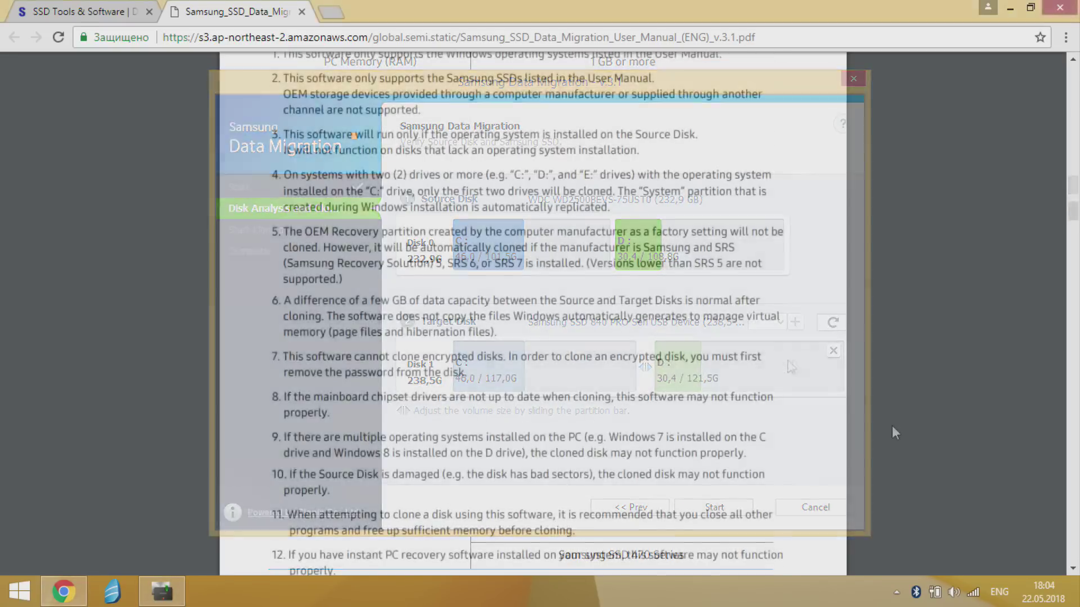
# Scroll the manual's User Guide down to page 11's Advanced Cloning steps.
pyautogui.scroll(-15, 894, 432)
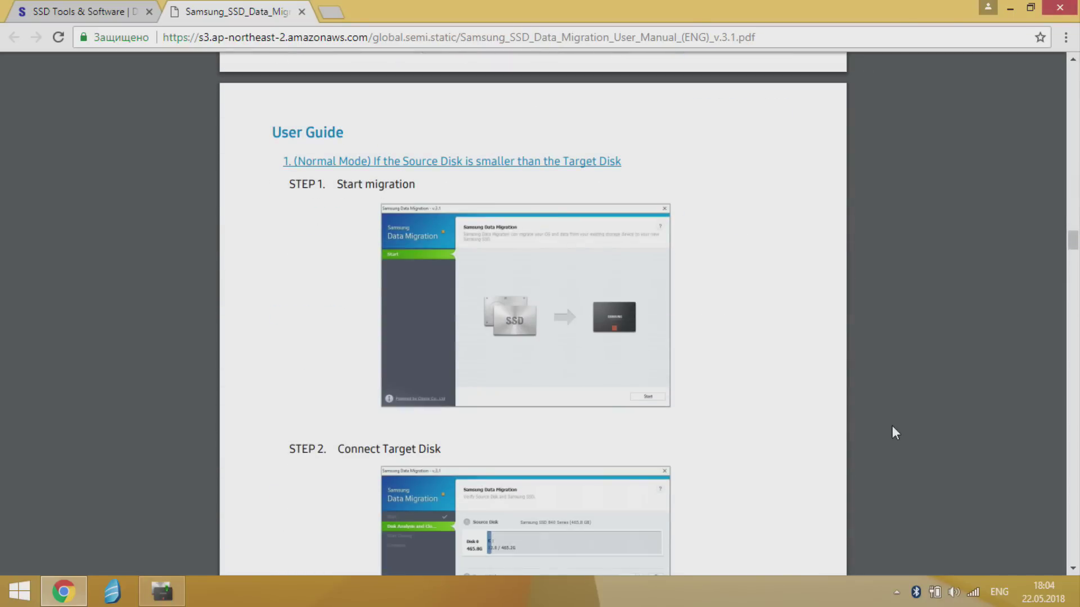
pyautogui.scroll(-10, 893, 428)
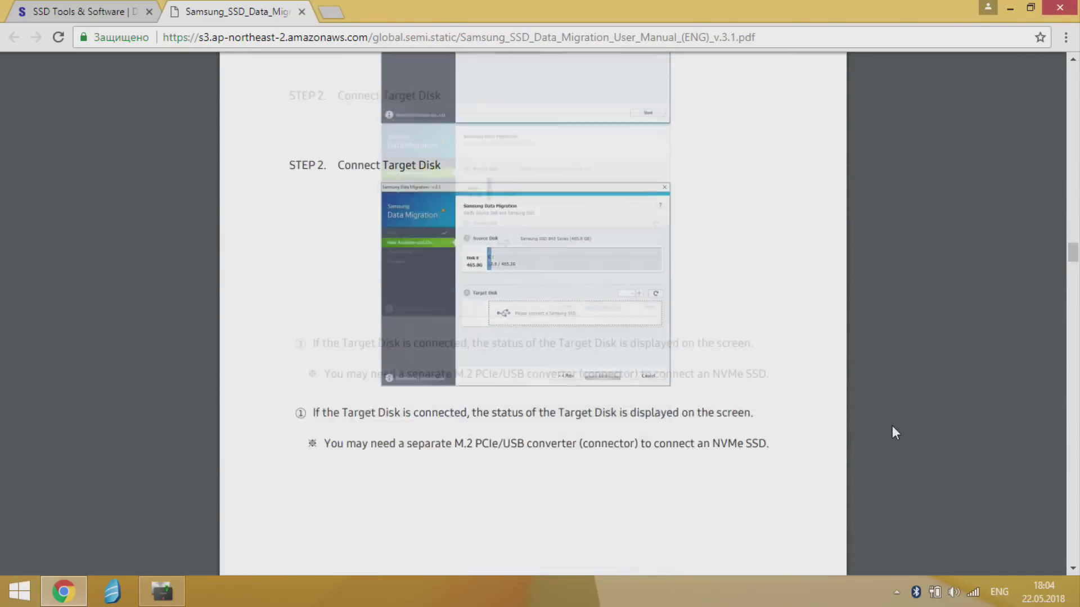
pyautogui.scroll(-12, 891, 426)
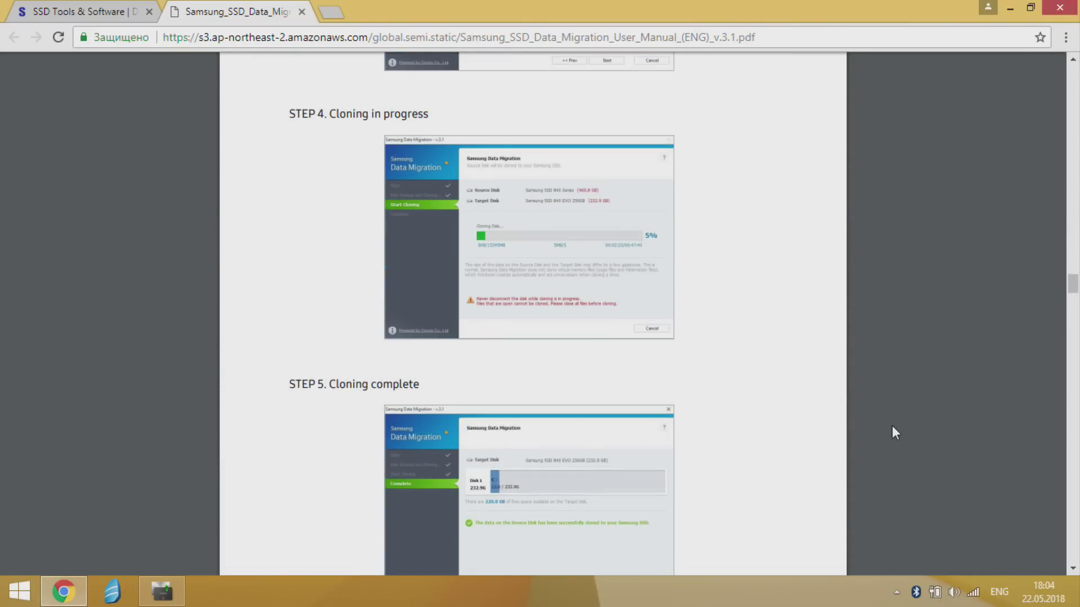
pyautogui.scroll(-5, 892, 426)
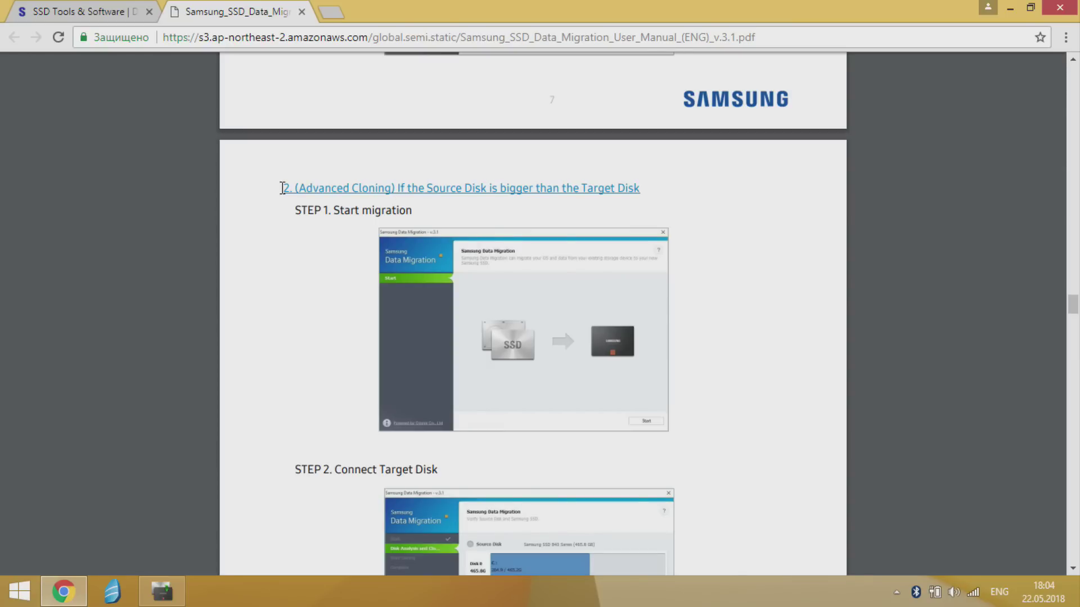
pyautogui.moveTo(282, 188); pyautogui.dragTo(667, 197)
pyautogui.click(699, 213)
pyautogui.scroll(-14, 768, 294)
pyautogui.scroll(-15, 768, 293)
pyautogui.scroll(-15, 767, 301)
pyautogui.scroll(-15, 768, 294)
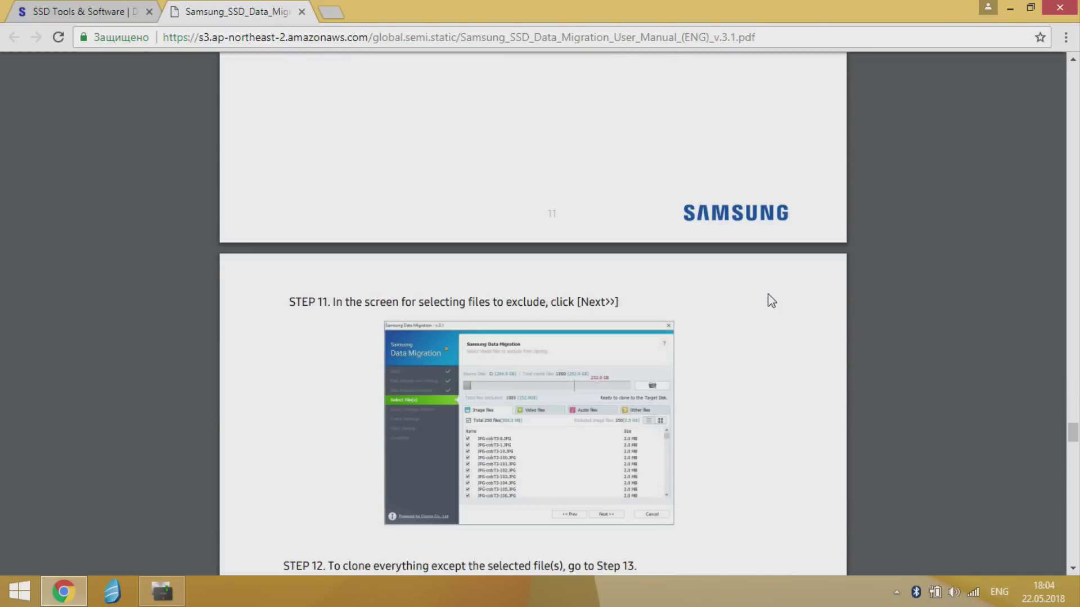